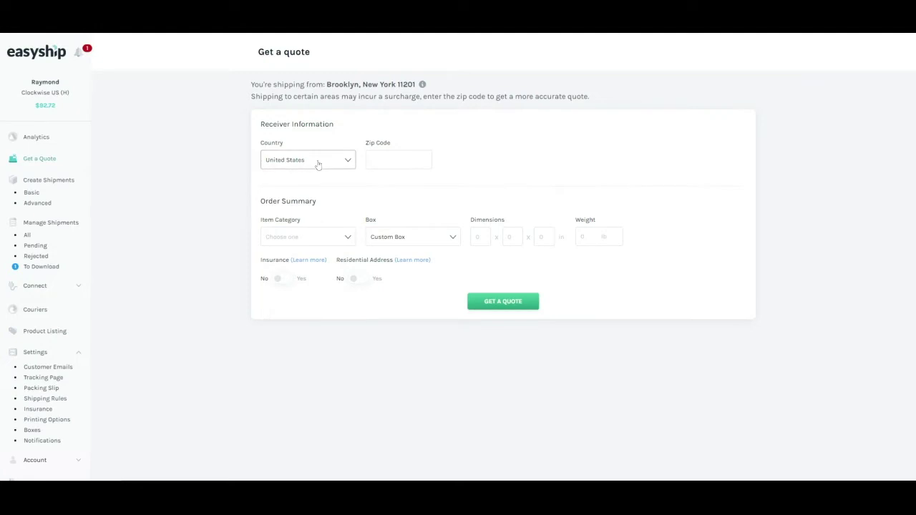
# Fill in the quote with receiver country Hong Kong, item category Accessory (no-battery) and box dimensions of 1 x 1 x 1 in
pyautogui.click(319, 166)
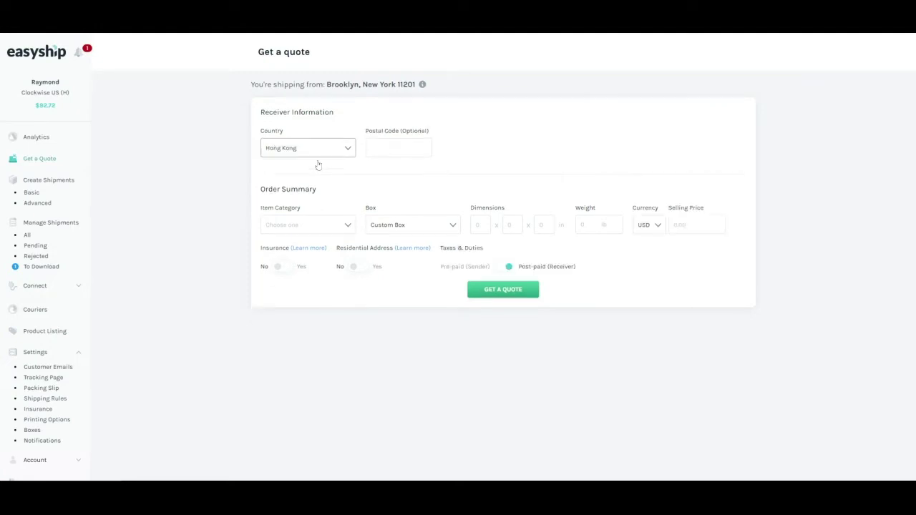
pyautogui.click(345, 235)
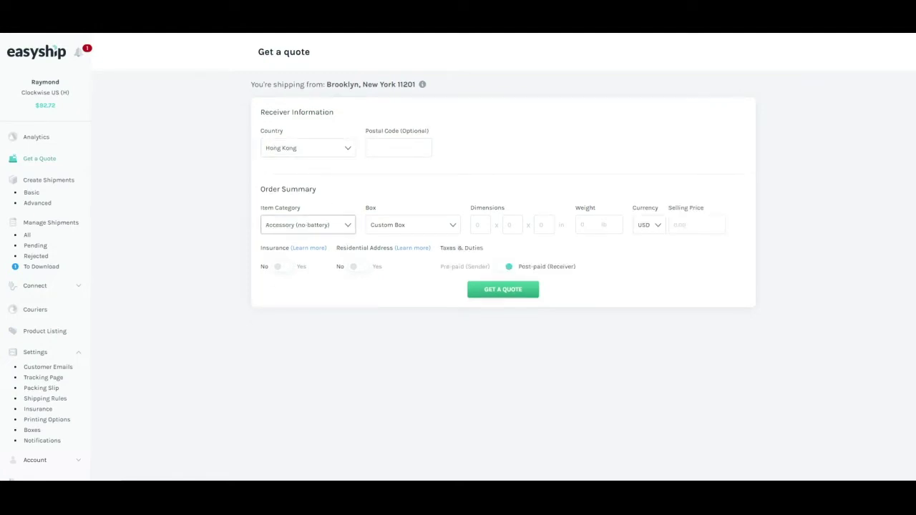
pyautogui.click(479, 225)
pyautogui.write('1')
pyautogui.press('Tab')
pyautogui.write('1')
pyautogui.press('Tab')
pyautogui.write('1')
pyautogui.press('Tab')
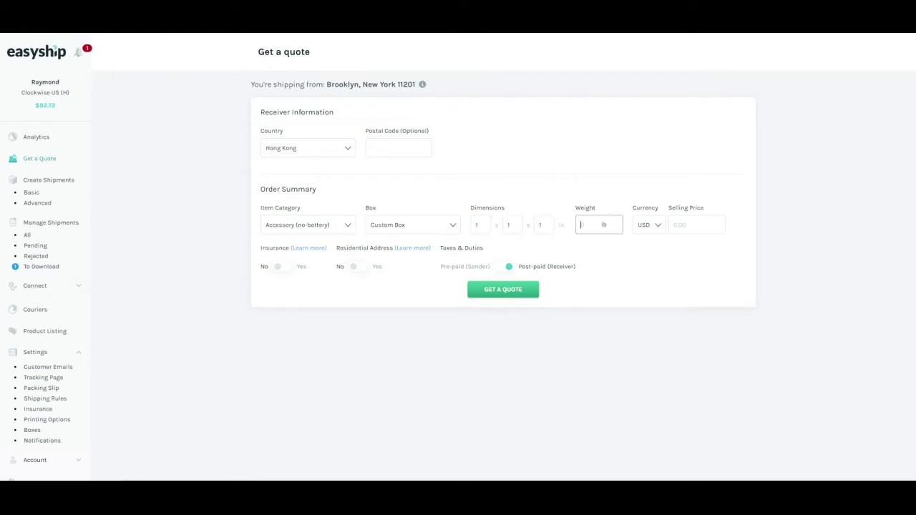
# Set the weight to 0.5 lb and the selling price to 10 USD, and get the shipping quote
pyautogui.write('0.5')
pyautogui.click(696, 226)
pyautogui.write('10')
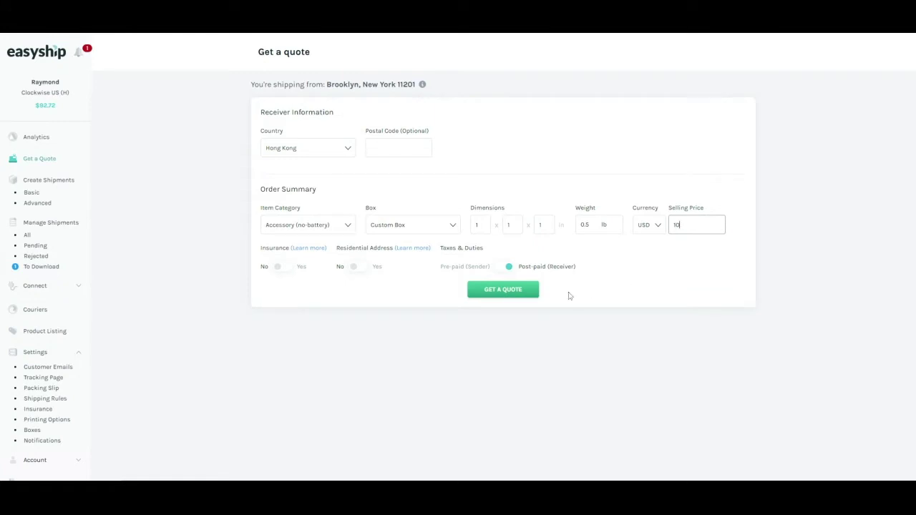
pyautogui.click(513, 297)
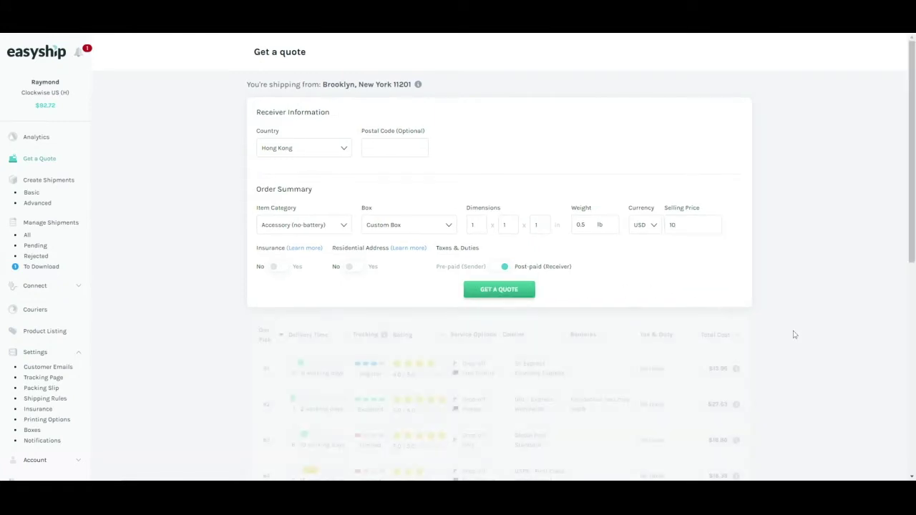
pyautogui.scroll(-1, 794, 335)
pyautogui.scroll(-1, 499, 286)
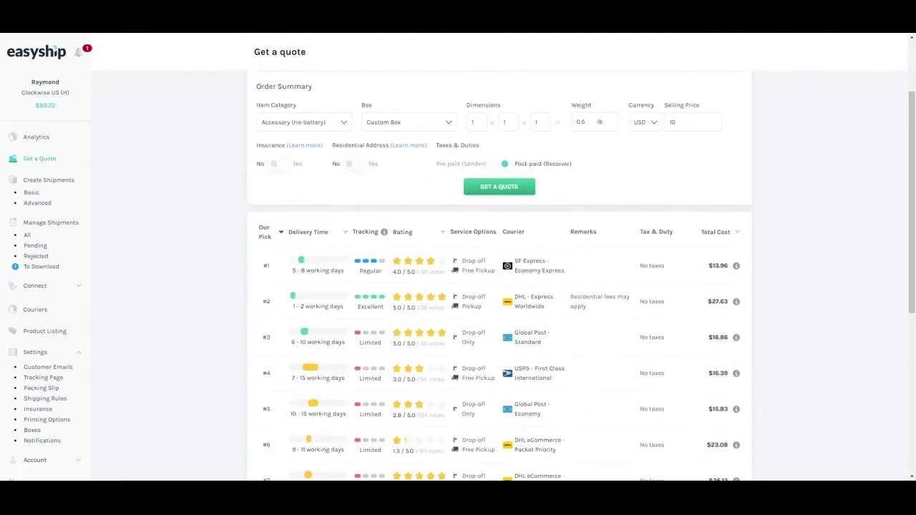
# Set the box dimensions to 10 x 10 x 10 in and request the quote again to compare courier rates
pyautogui.scroll(1, 746, 196)
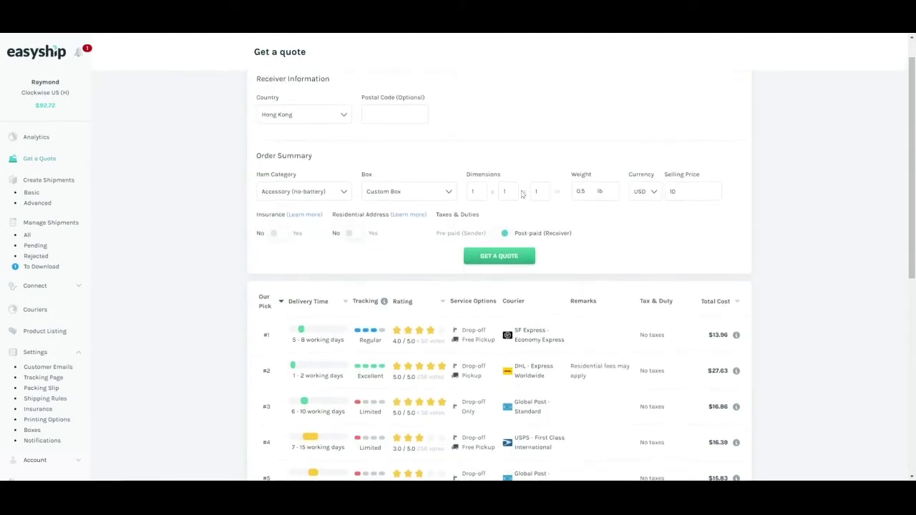
pyautogui.click(475, 191)
pyautogui.write('0')
pyautogui.press('Tab')
pyautogui.write('0')
pyautogui.press('Tab')
pyautogui.write('0')
pyautogui.press('Return')
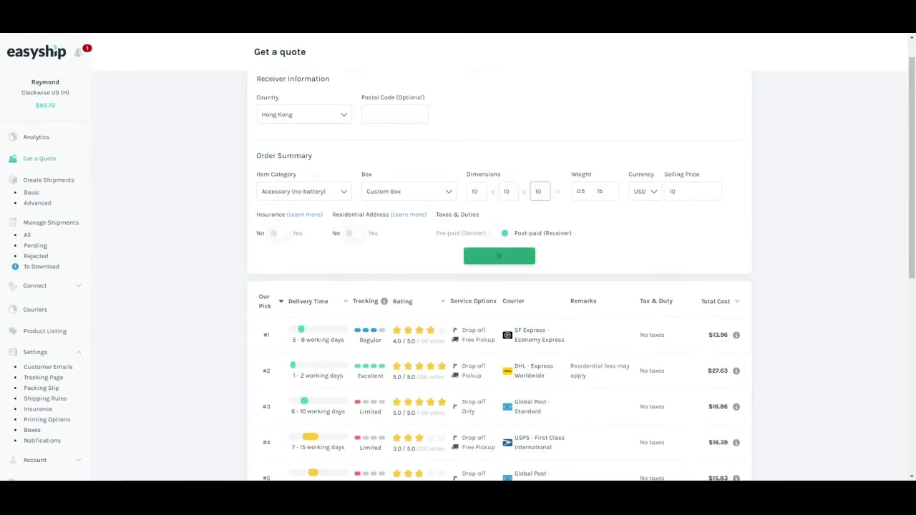
pyautogui.scroll(-1, 837, 283)
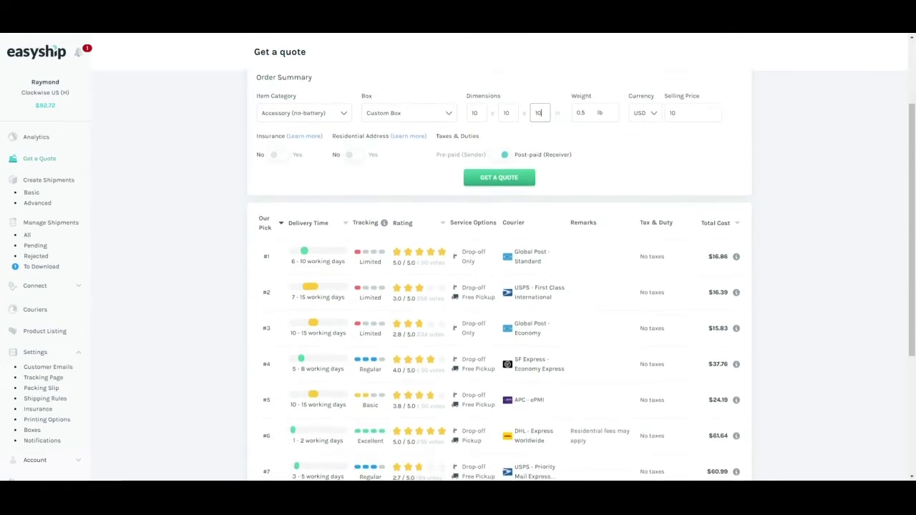
pyautogui.scroll(1, 733, 330)
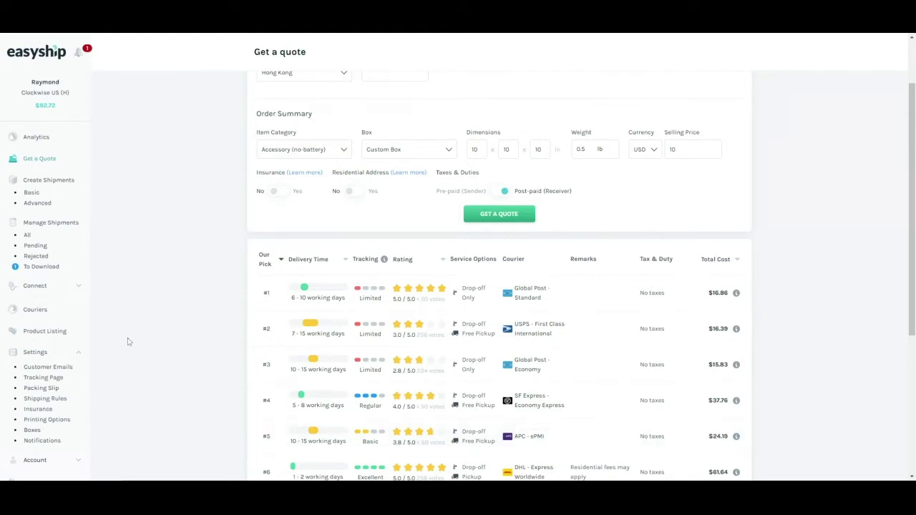
# Go to the product listing and add products for the Crew Kicks store by syncing them from the store
pyautogui.click(54, 333)
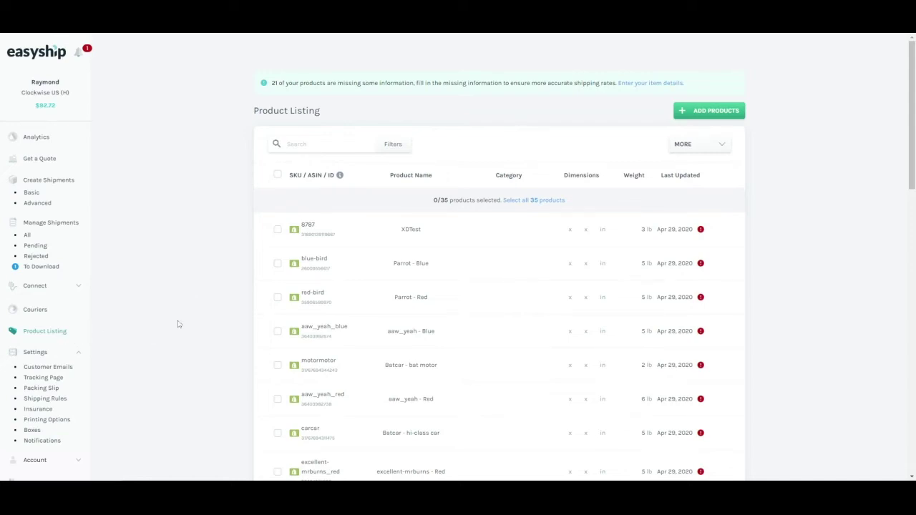
pyautogui.scroll(-1, 634, 198)
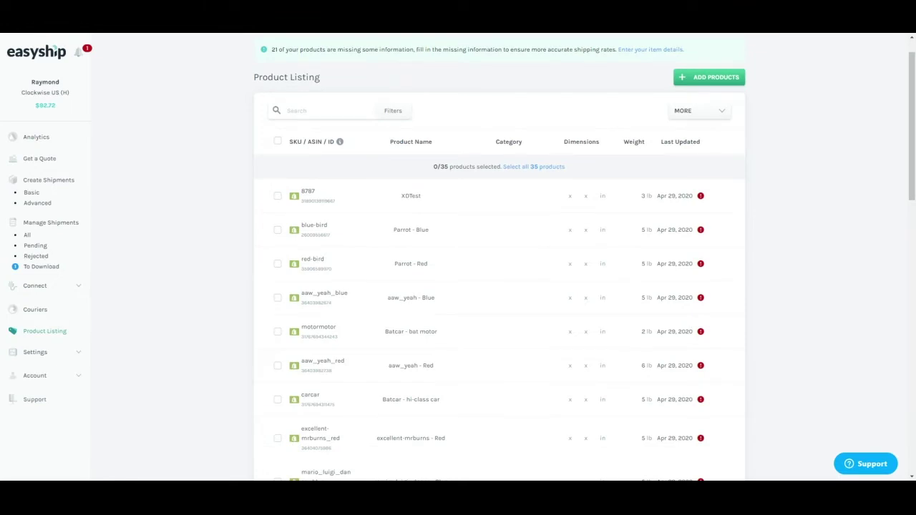
pyautogui.click(716, 84)
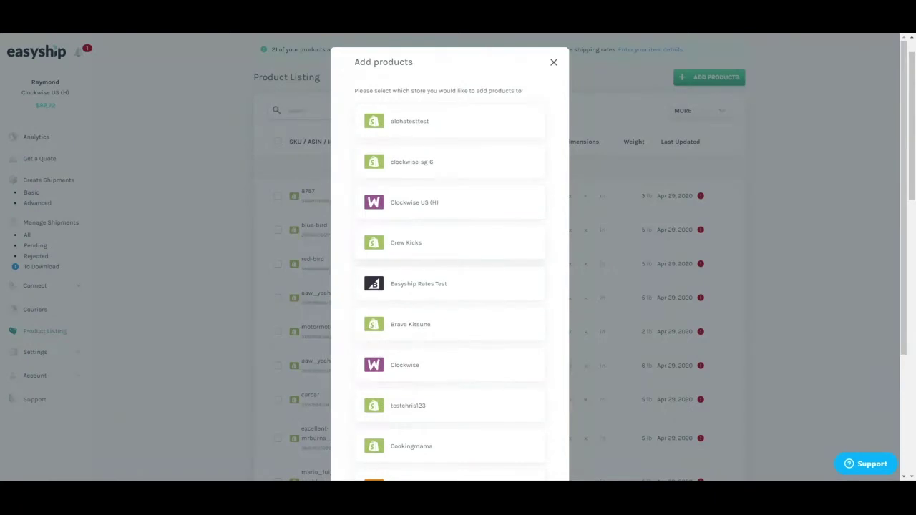
pyautogui.click(456, 248)
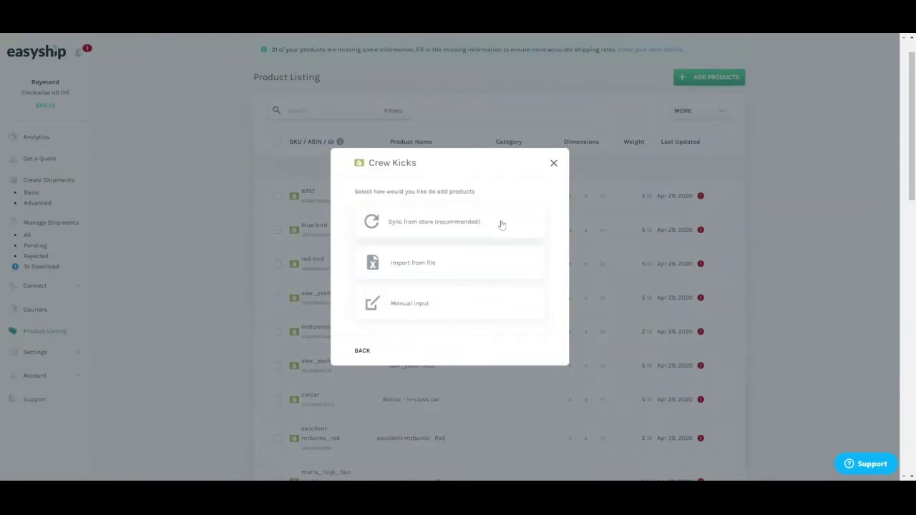
pyautogui.click(502, 226)
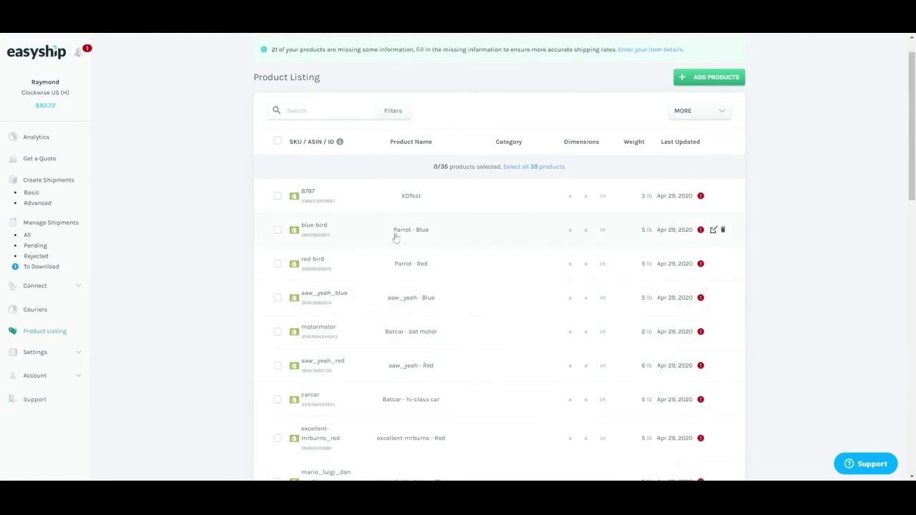
# Select all products in the product listing
pyautogui.click(277, 143)
pyautogui.click(277, 143)
pyautogui.click(277, 197)
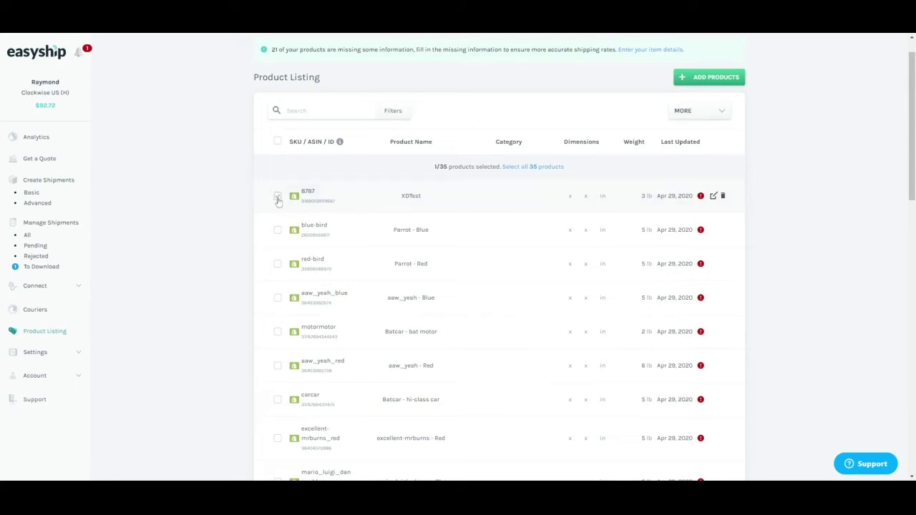
pyautogui.click(277, 231)
pyautogui.click(278, 143)
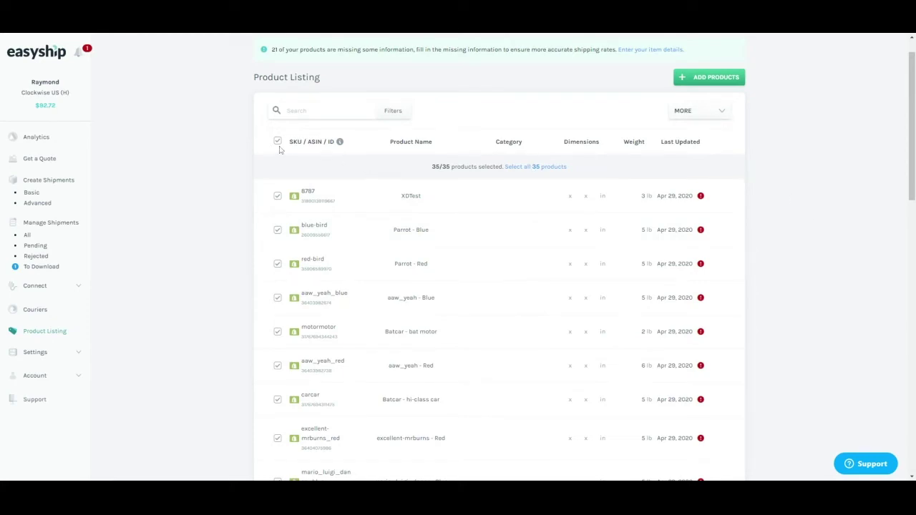
# View the selected products in the Bulk Editor and close it without making changes
pyautogui.click(718, 112)
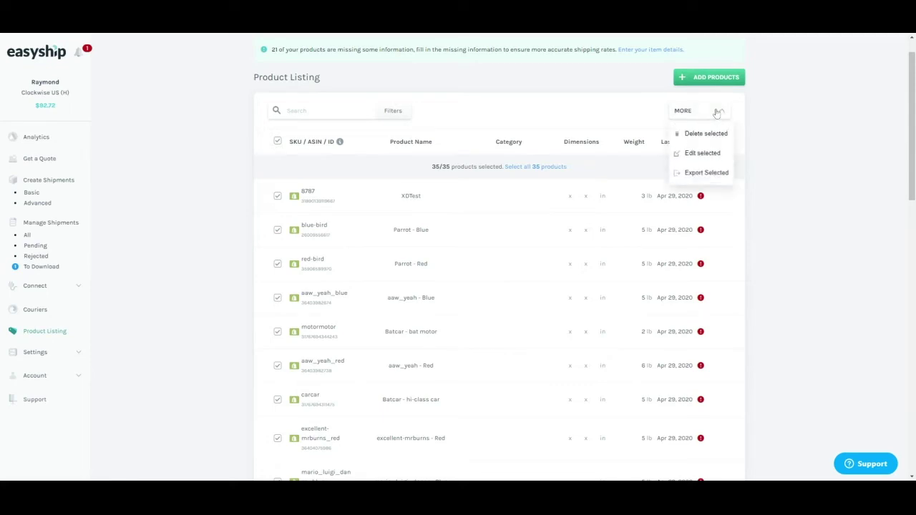
pyautogui.click(725, 155)
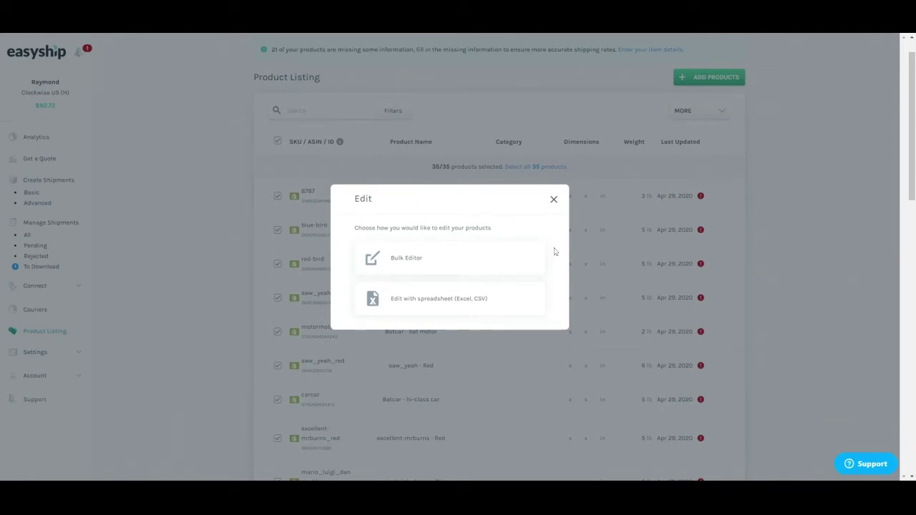
pyautogui.click(490, 265)
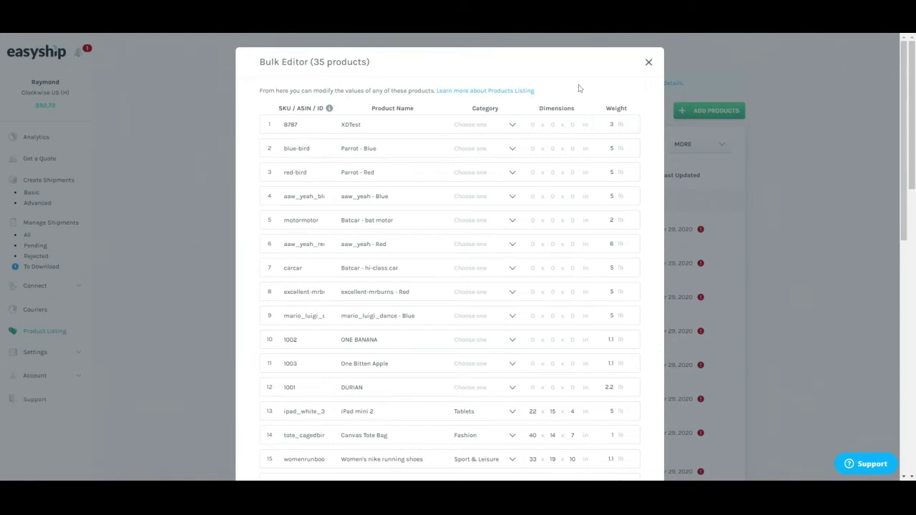
pyautogui.click(650, 64)
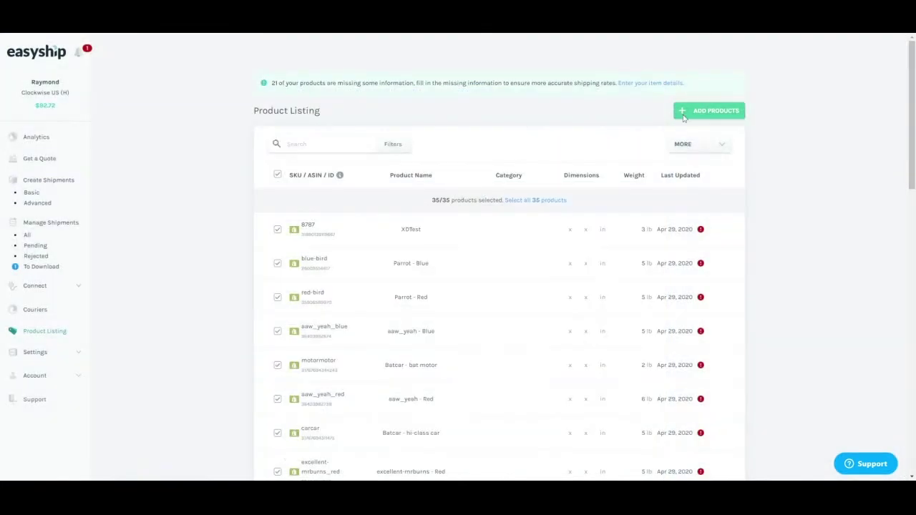
# View the instructions for editing the selected products with a spreadsheet, close them and look through the product listing
pyautogui.click(718, 146)
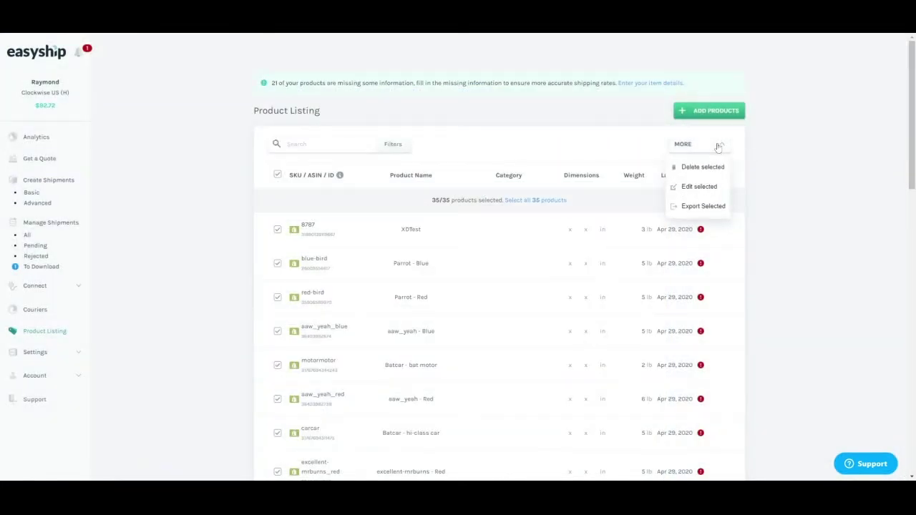
pyautogui.click(723, 188)
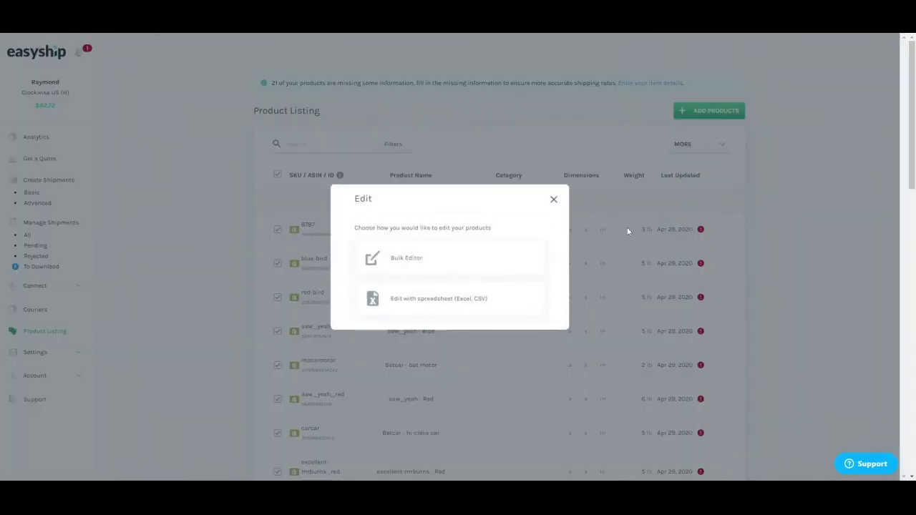
pyautogui.click(506, 299)
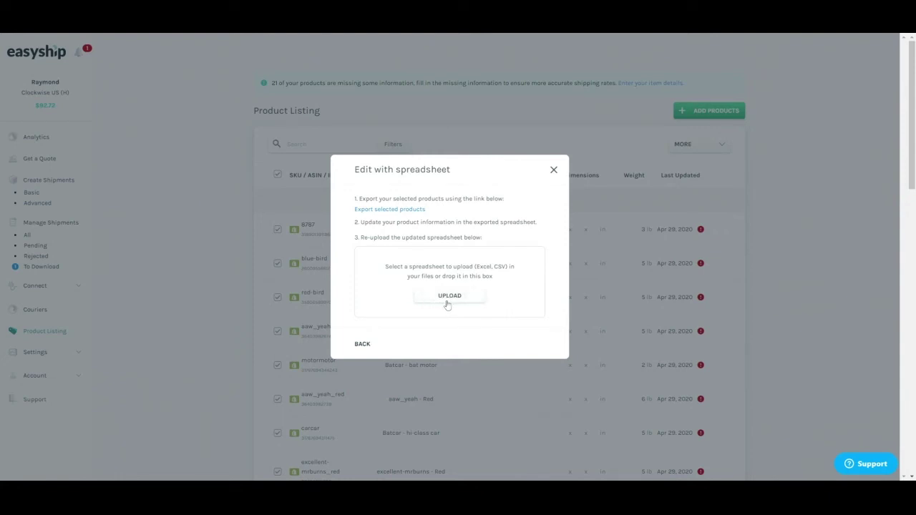
pyautogui.click(555, 171)
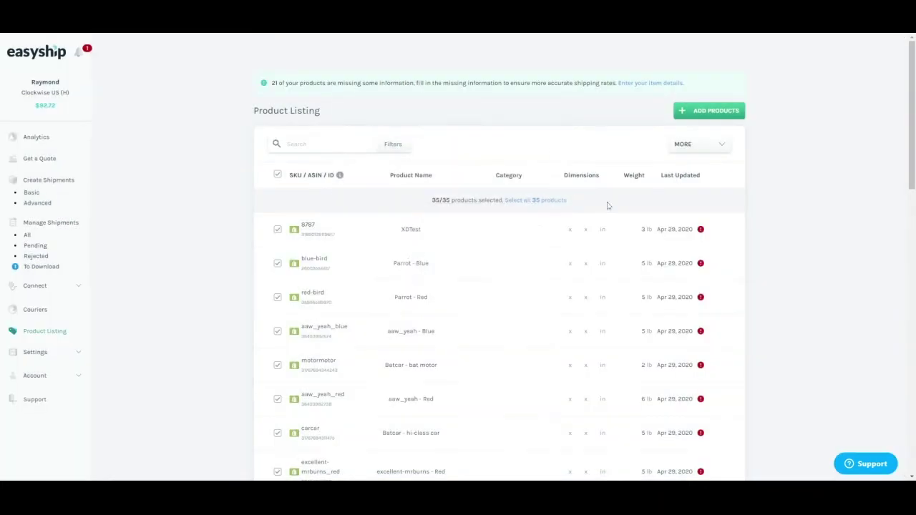
pyautogui.scroll(-5, 766, 311)
pyautogui.scroll(-3, 766, 310)
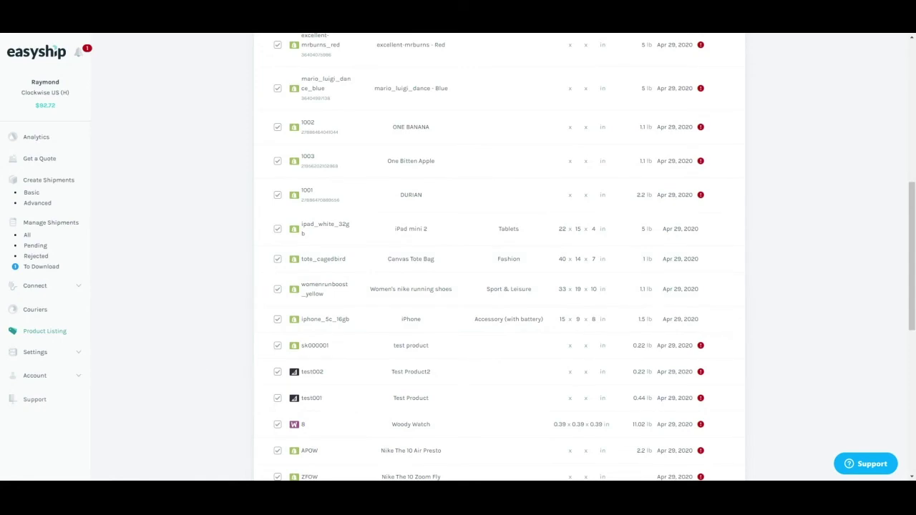
# Start a new custom box in the Boxes settings and name it "My new Large box"
pyautogui.click(78, 352)
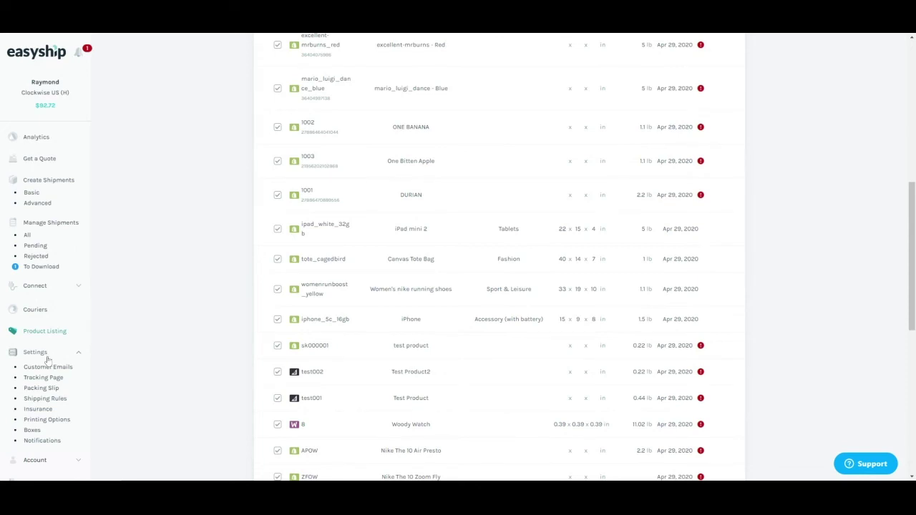
pyautogui.click(32, 430)
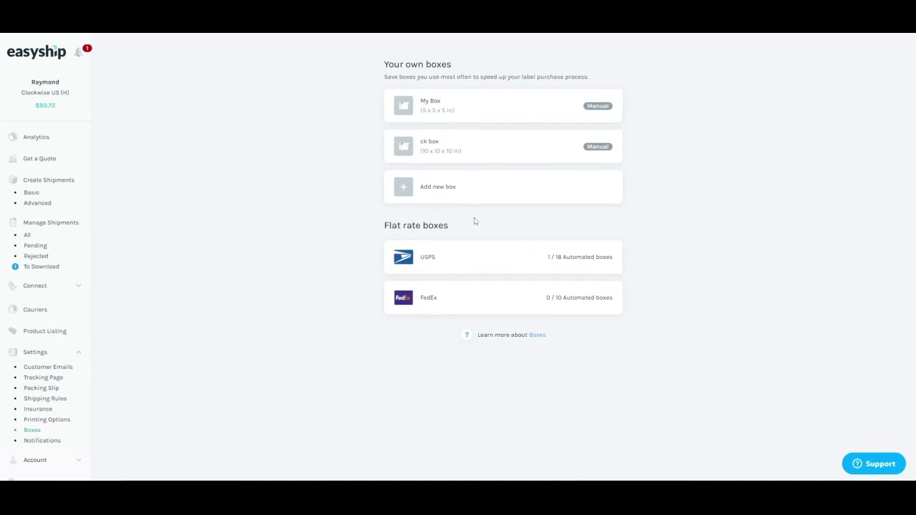
pyautogui.click(492, 201)
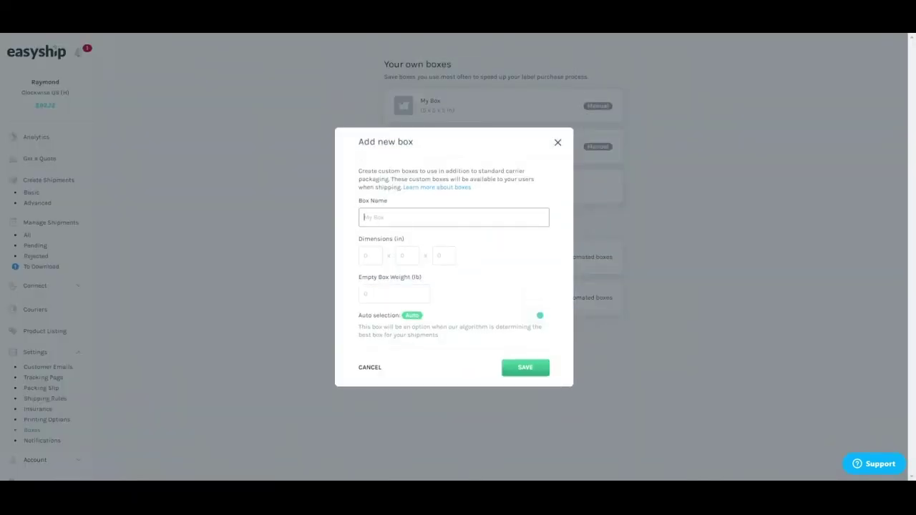
pyautogui.write('My new Large box')
pyautogui.press('Tab')
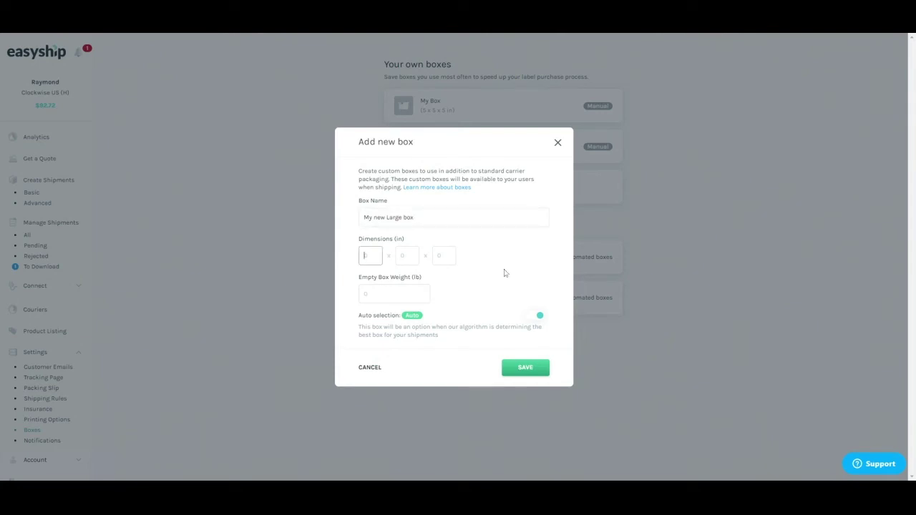
# Set the new box's dimensions to 10 x 10 x 10 in and its empty weight to 0.5 lb, and save it
pyautogui.write('10')
pyautogui.press('Tab')
pyautogui.write('10')
pyautogui.press('Tab')
pyautogui.write('10')
pyautogui.press('Tab')
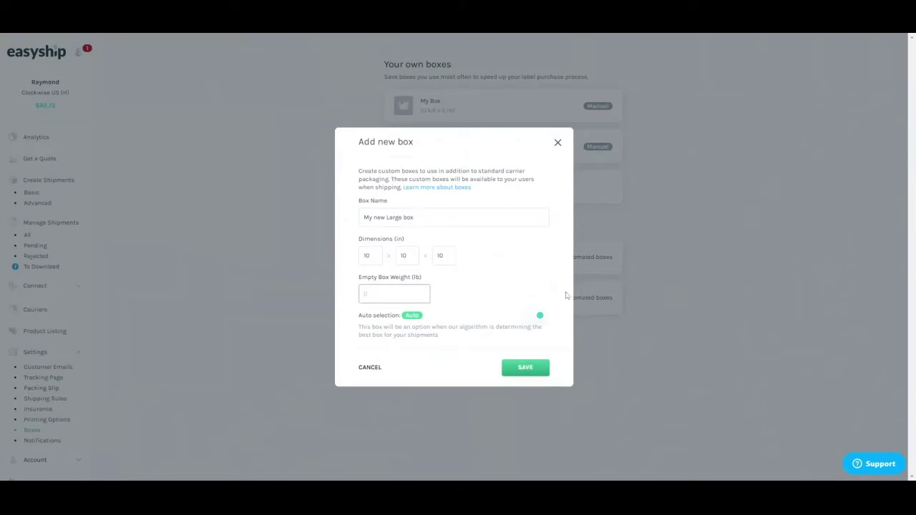
pyautogui.write('0.5')
pyautogui.click(519, 376)
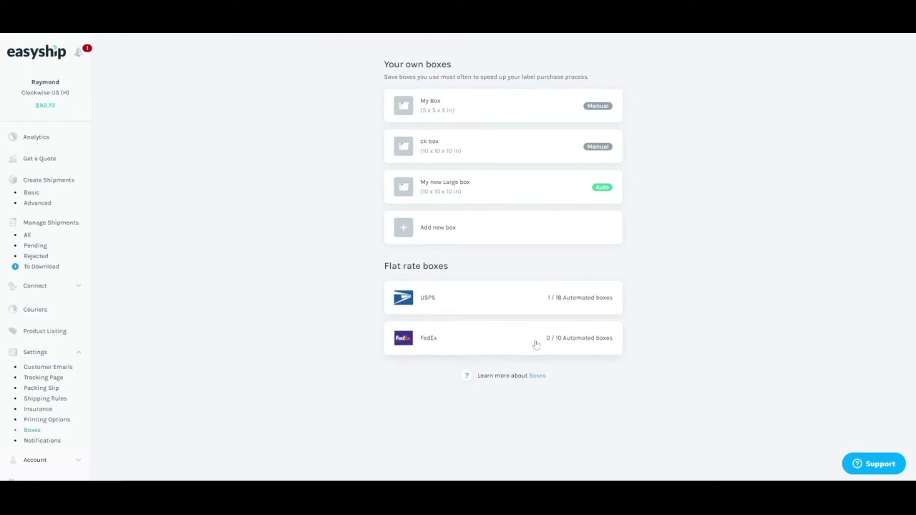
# Review the auto-selection options of the USPS flat rate boxes and close the list
pyautogui.click(576, 310)
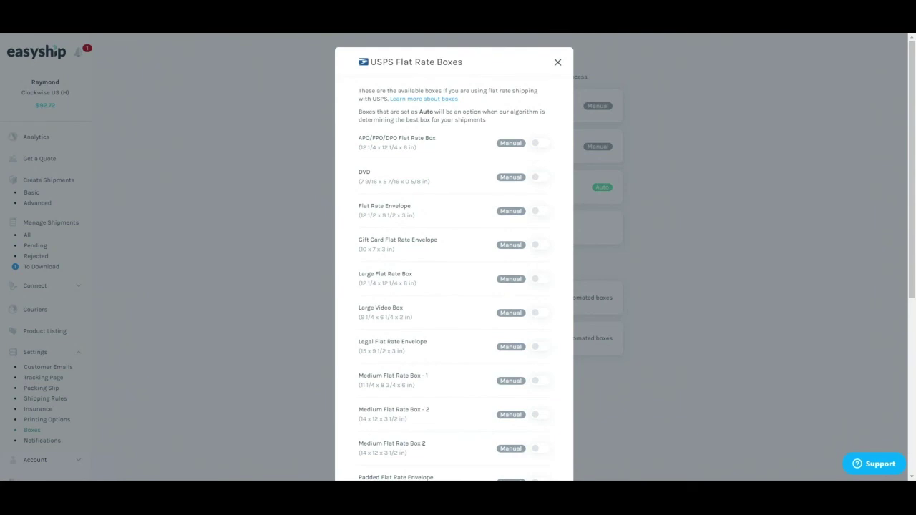
pyautogui.click(541, 182)
pyautogui.click(557, 63)
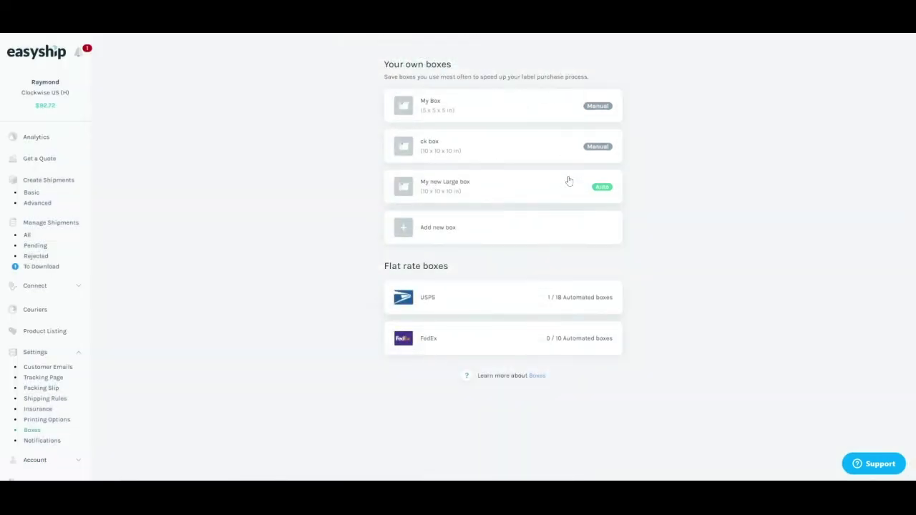